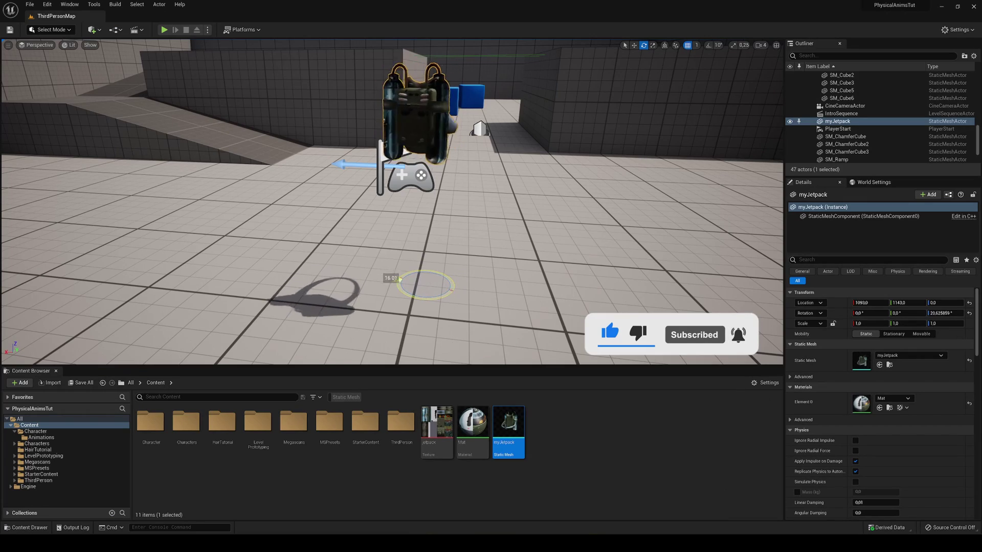
Rotate the placed myJetpack actor around its vertical axis, then switch to the scale gizmo.
left_click_drag(400, 280, 422, 289)
key("r")
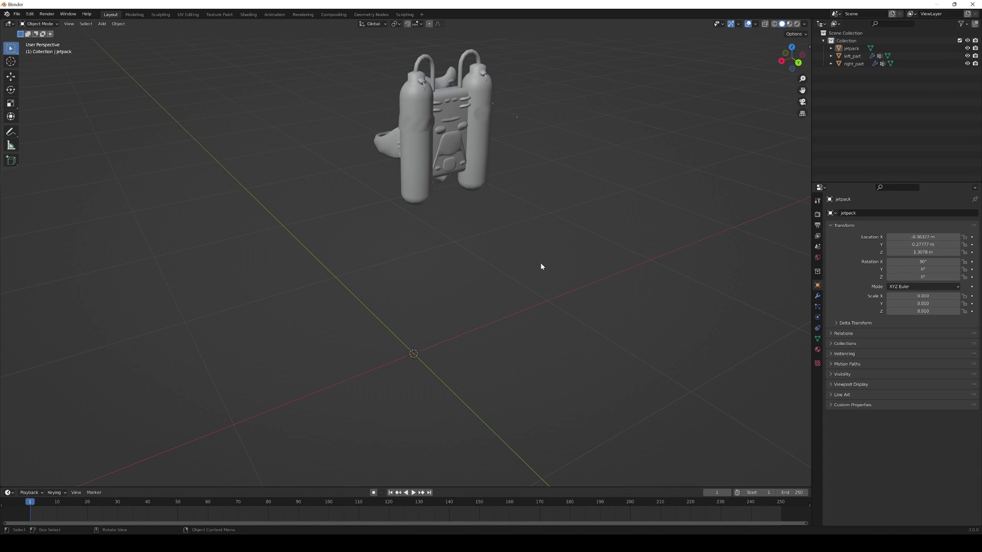
middle_click_drag(541, 267, 466, 211)
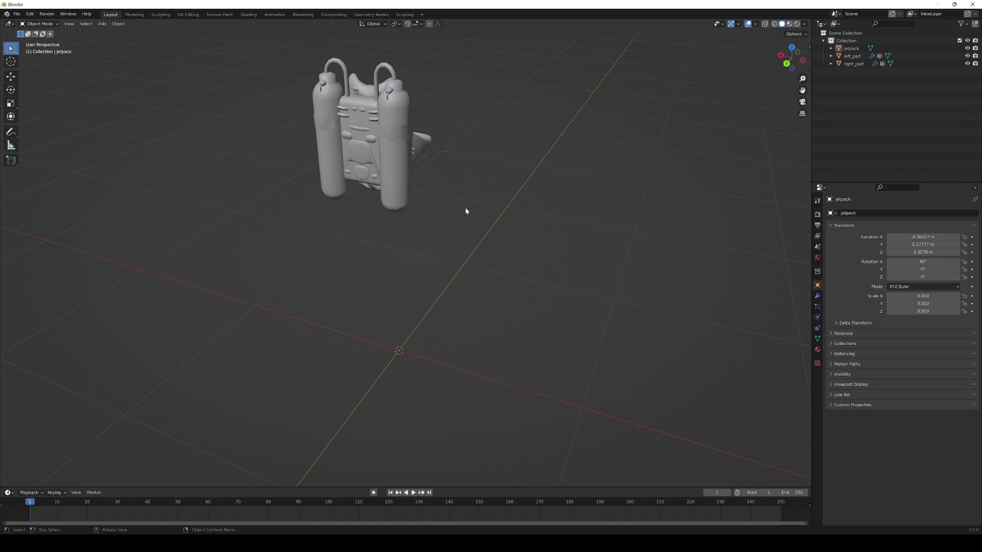
Open Blender's File > Export > FBX (.fbx) dialog for the jetpack model.
left_click(383, 149)
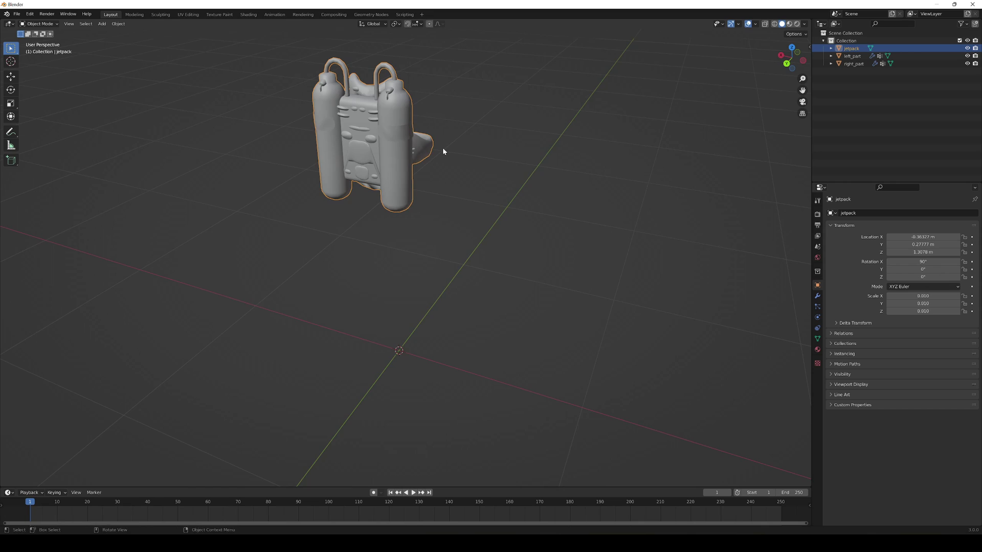
middle_click_drag(443, 148, 465, 152)
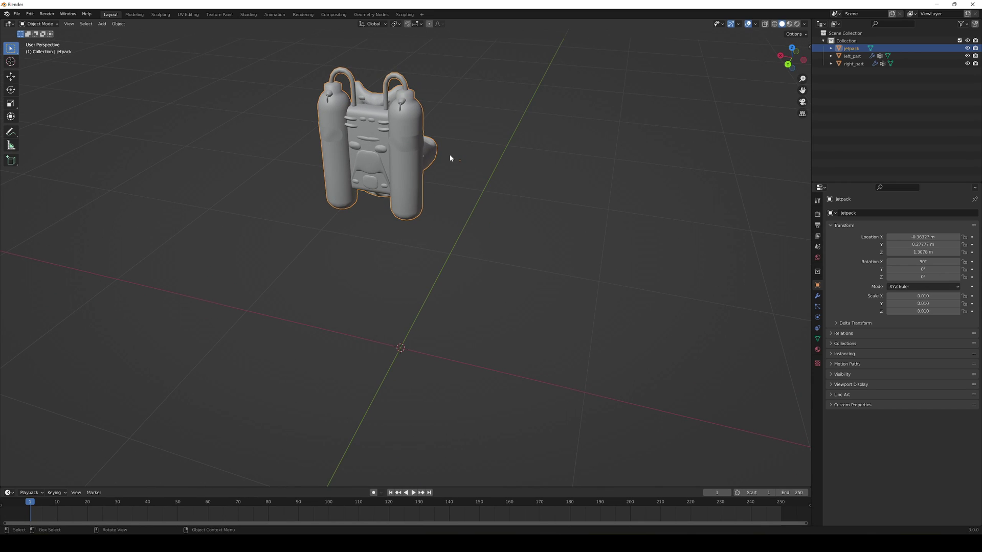
key("alt+a")
left_click(17, 14)
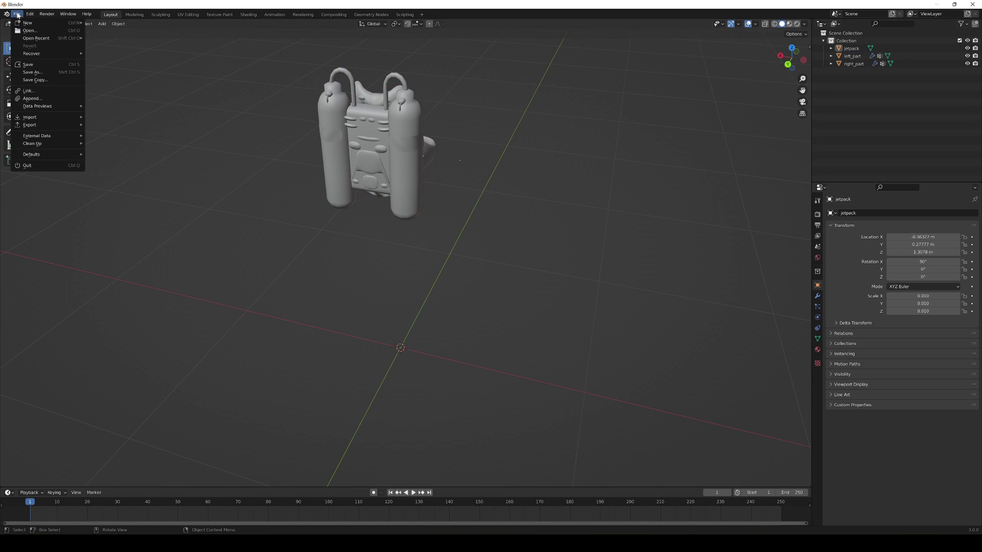
mouse_move(62, 124)
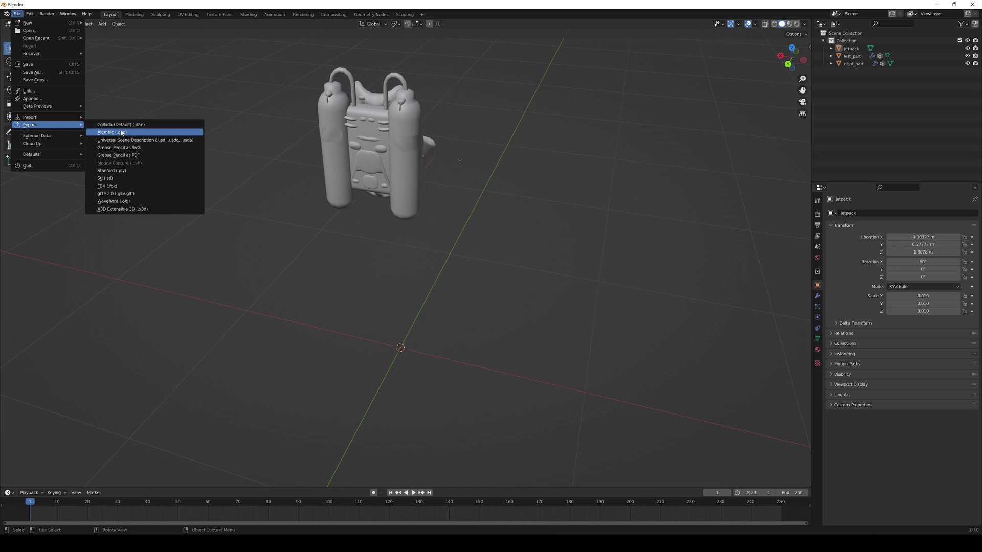
left_click(143, 187)
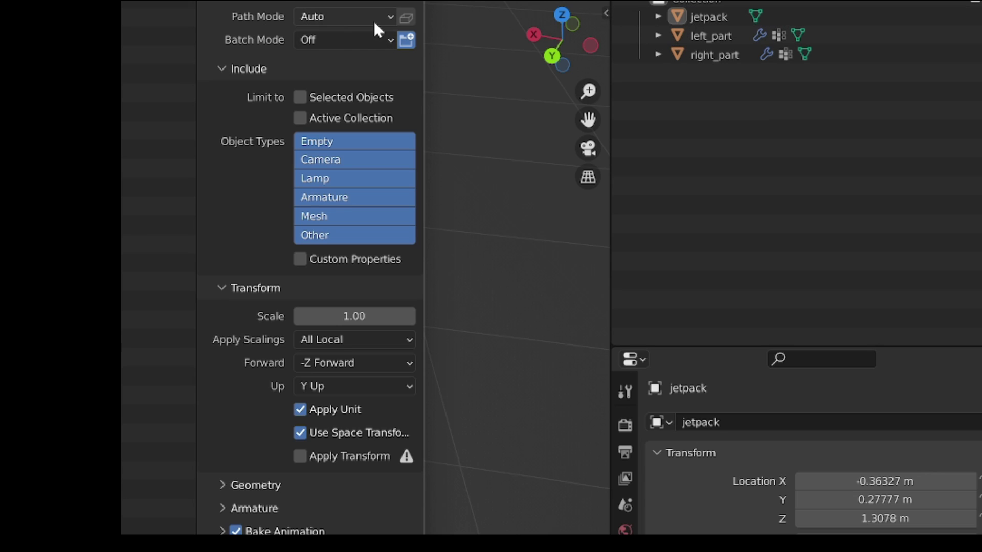
Set the FBX Path Mode to Copy and enable Limit to Selected Objects.
left_click(345, 19)
left_click(404, 102)
left_click(328, 15)
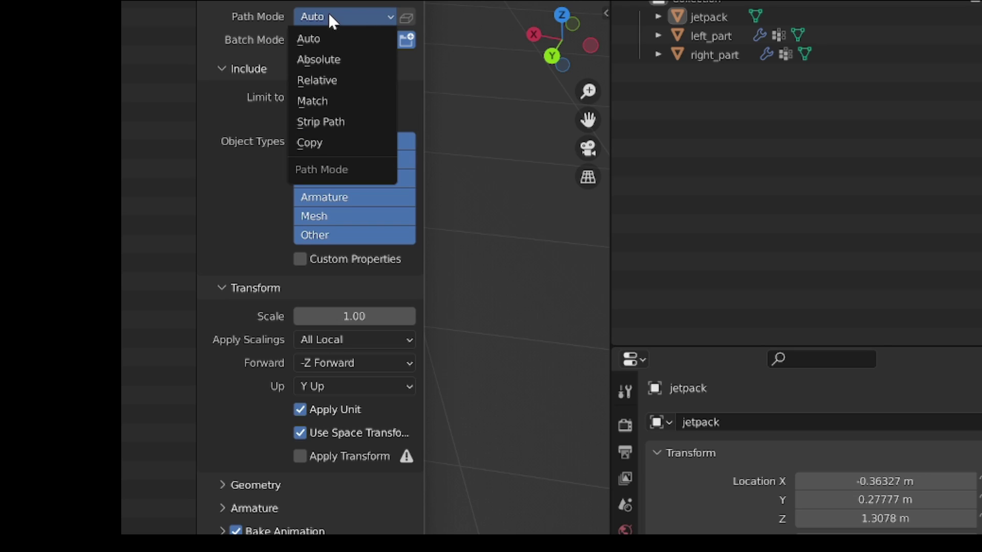
left_click(346, 142)
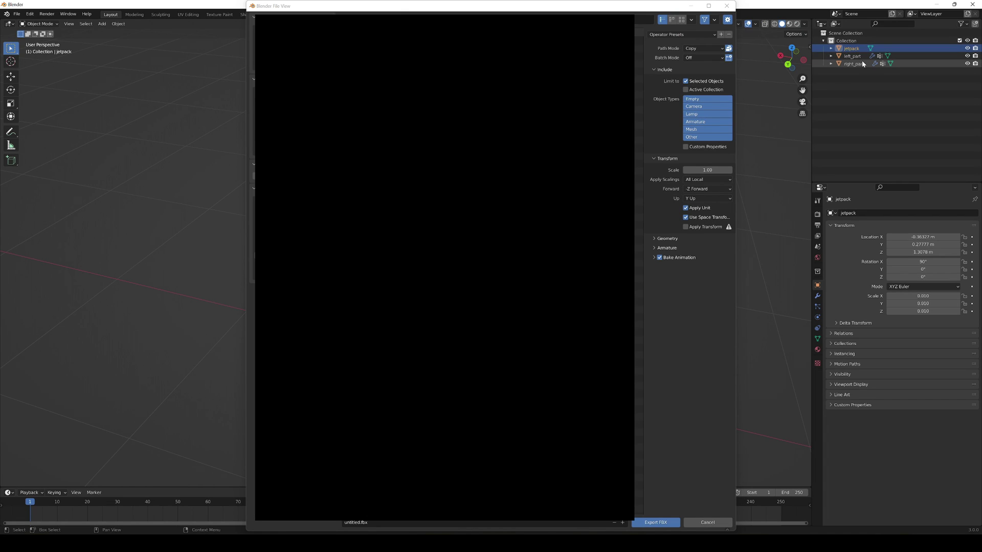
key("Return")
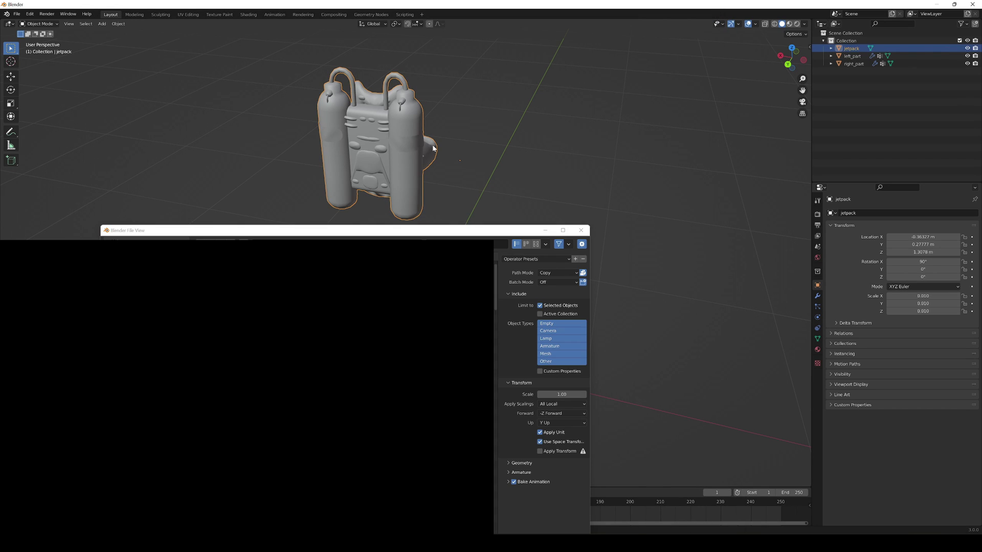
Turn off Bake Animation in the FBX export options.
middle_click_drag(433, 149, 455, 145)
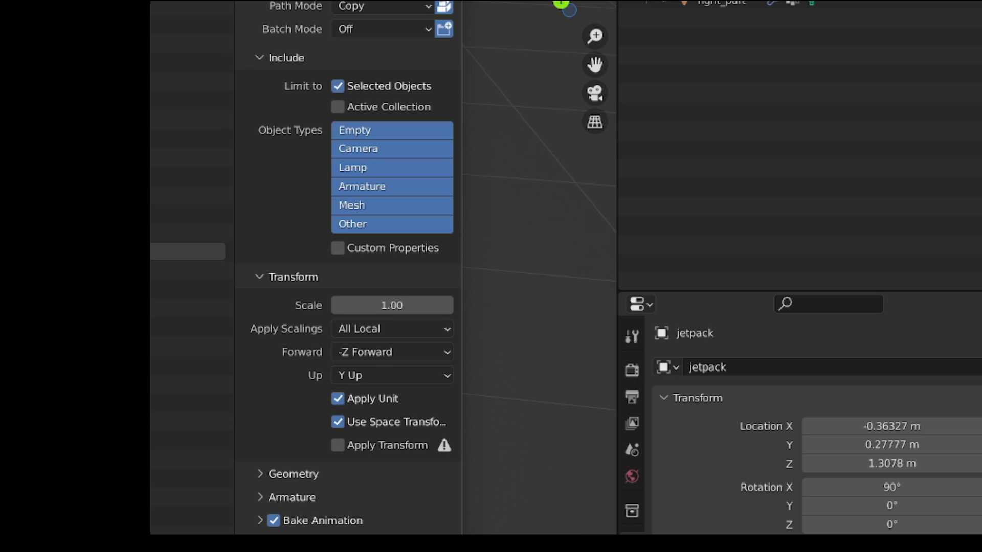
left_click(274, 521)
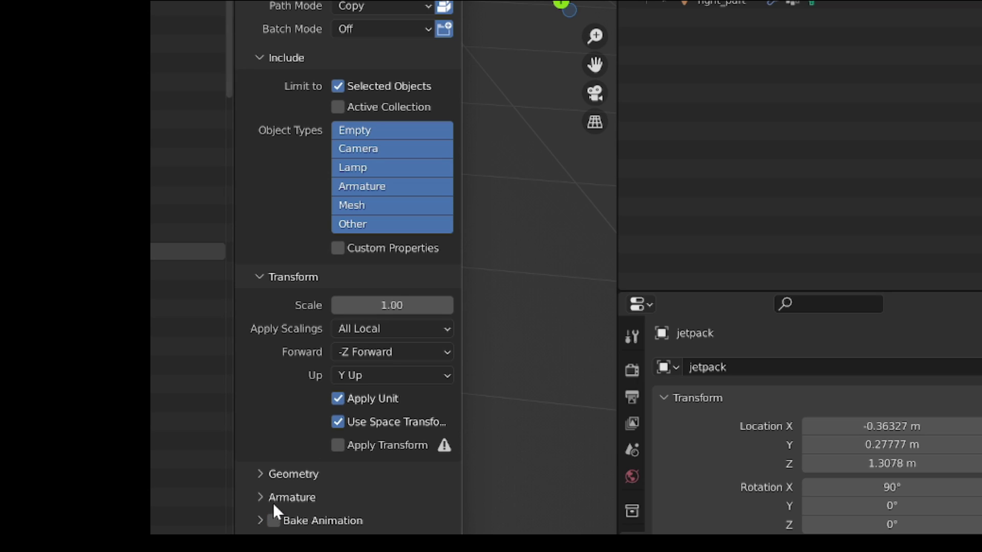
left_click_drag(252, 1, 212, 1)
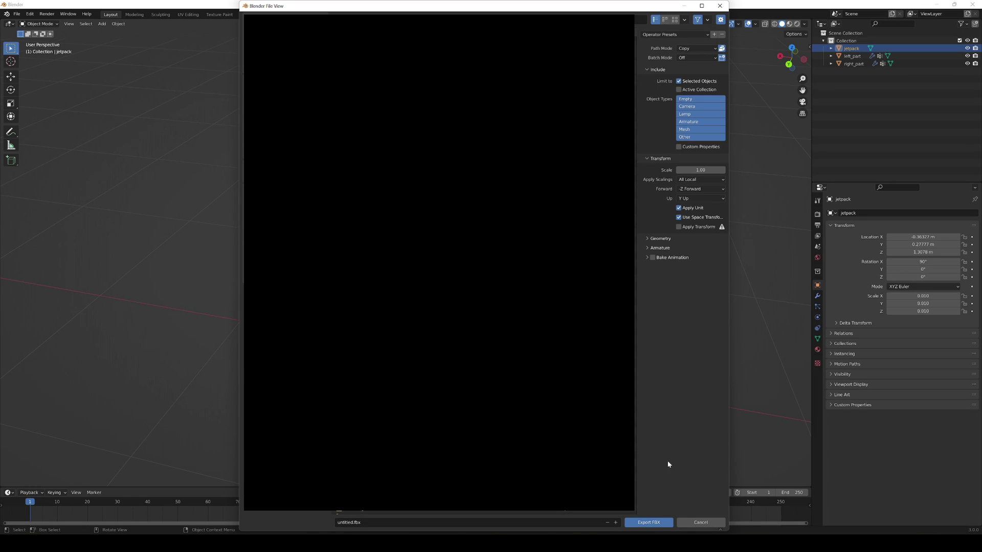
Name the export file myjetpack.fbx and export it.
left_click(348, 522)
double_click(347, 522)
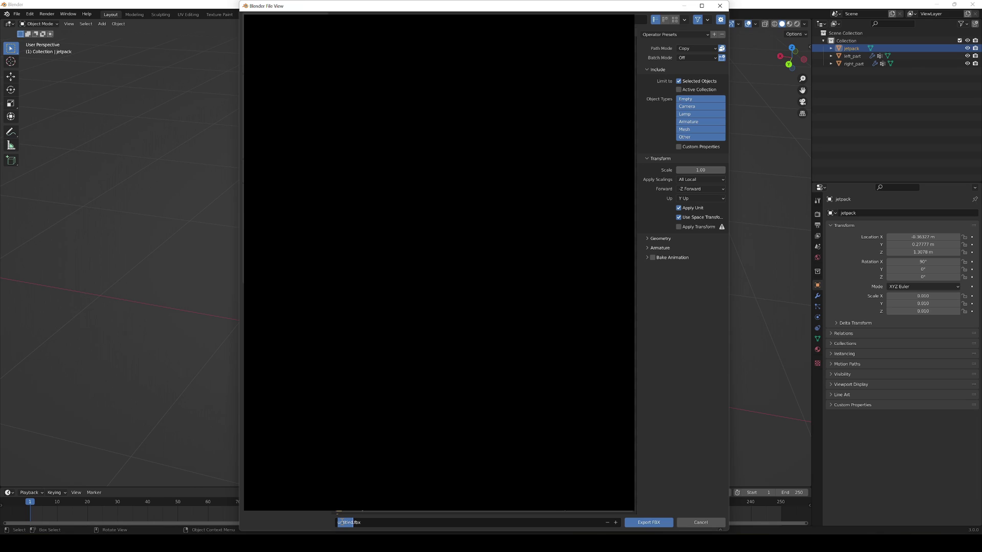
type("myjetpack")
key("Return")
left_click(650, 524)
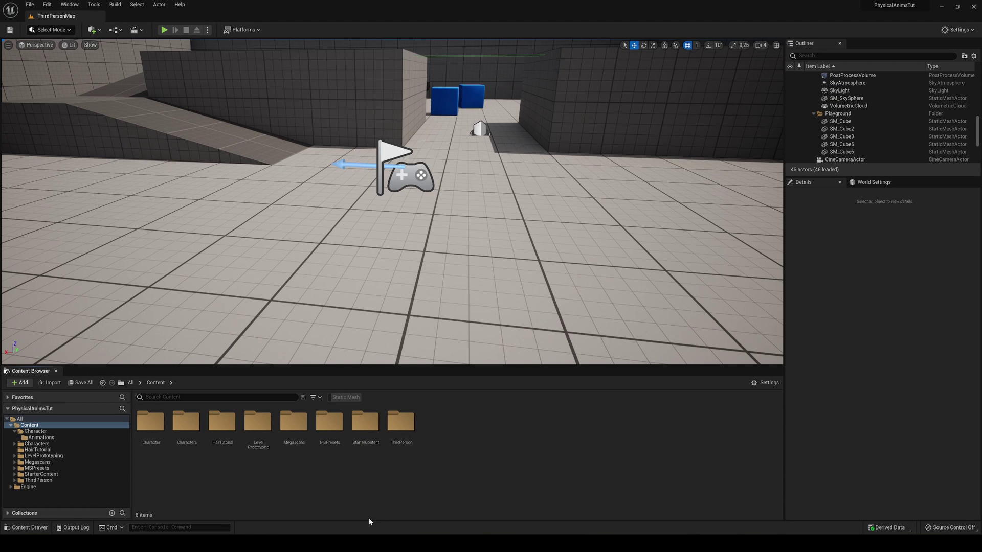
Drag myJetpack.fbx from the Downloads folder into the Unreal Content Browser.
key("alt+Tab")
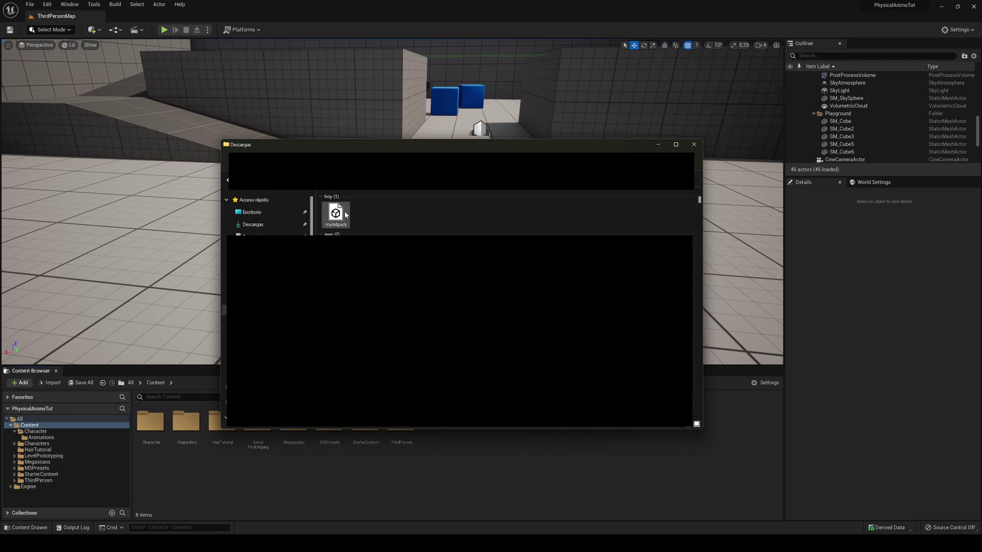
left_click_drag(336, 216, 212, 492)
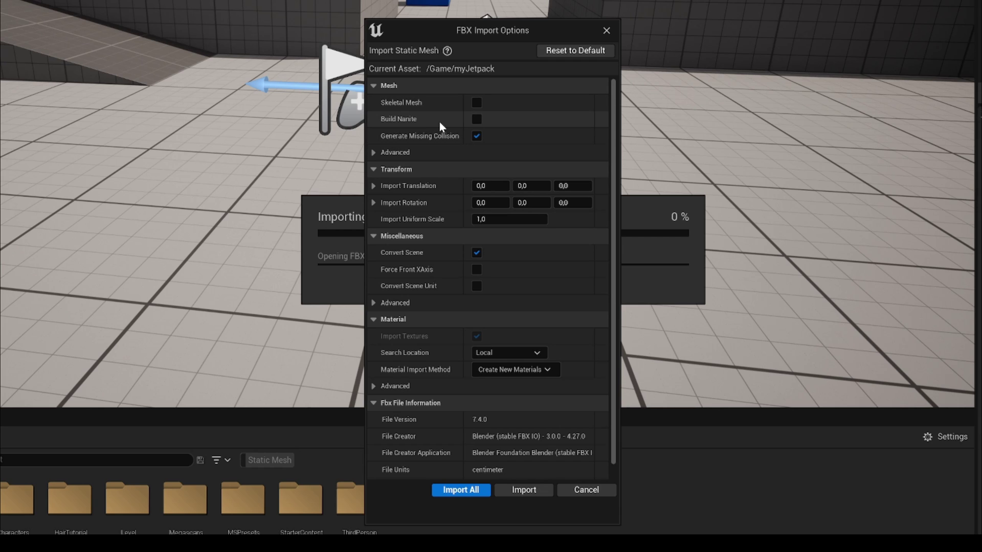
Uncheck Combine Meshes under the Mesh > Advanced import options.
left_click(373, 153)
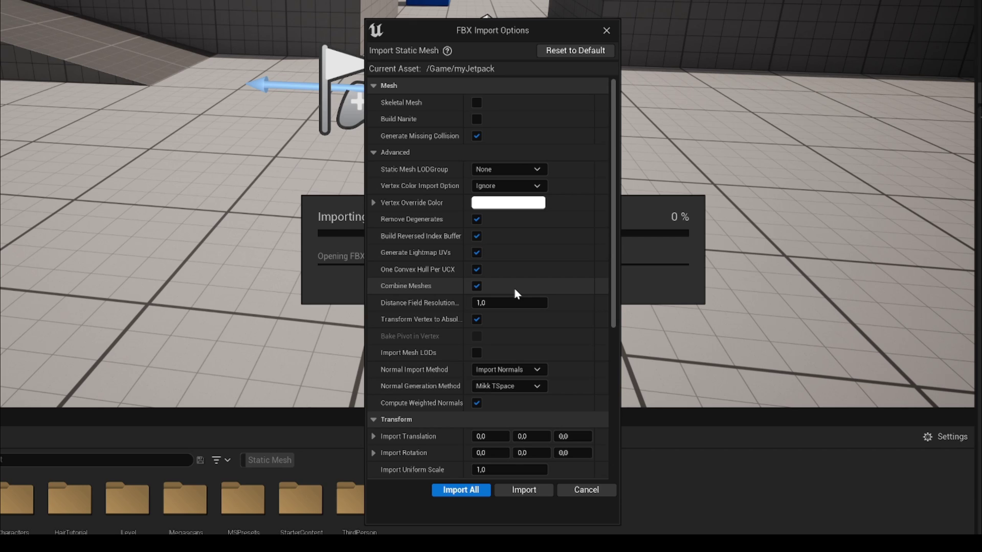
left_click(477, 287)
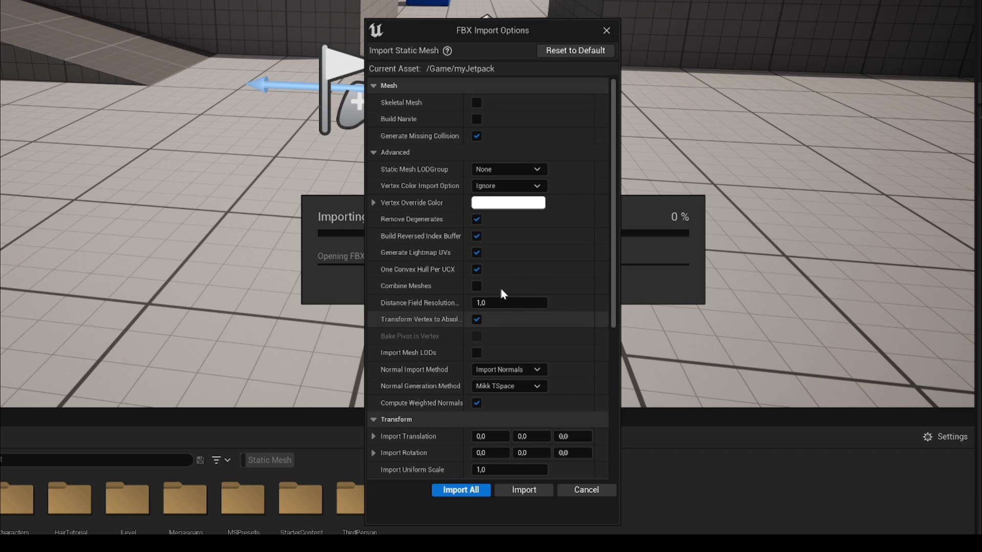
left_click(375, 154)
scroll(411, 296, "down", 1)
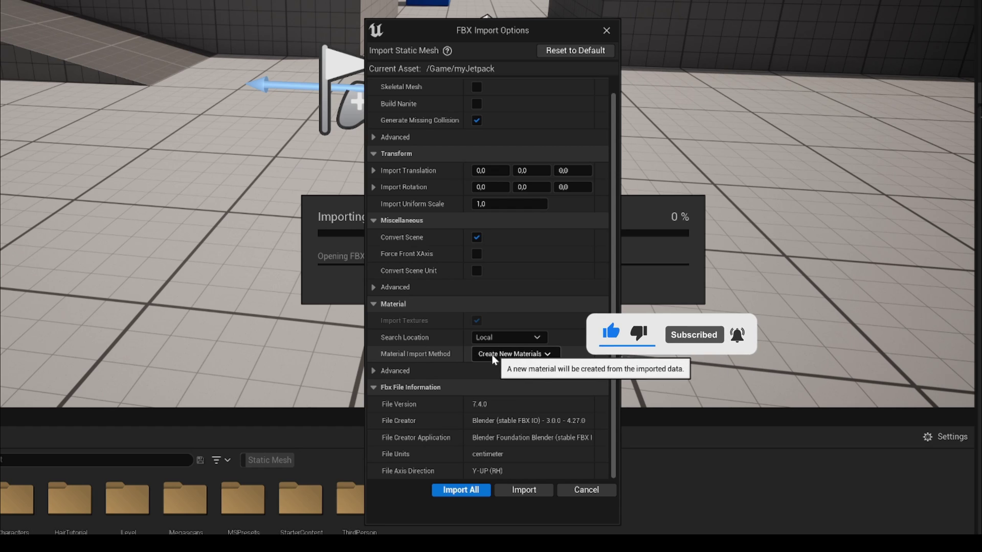
left_click(526, 355)
left_click(525, 355)
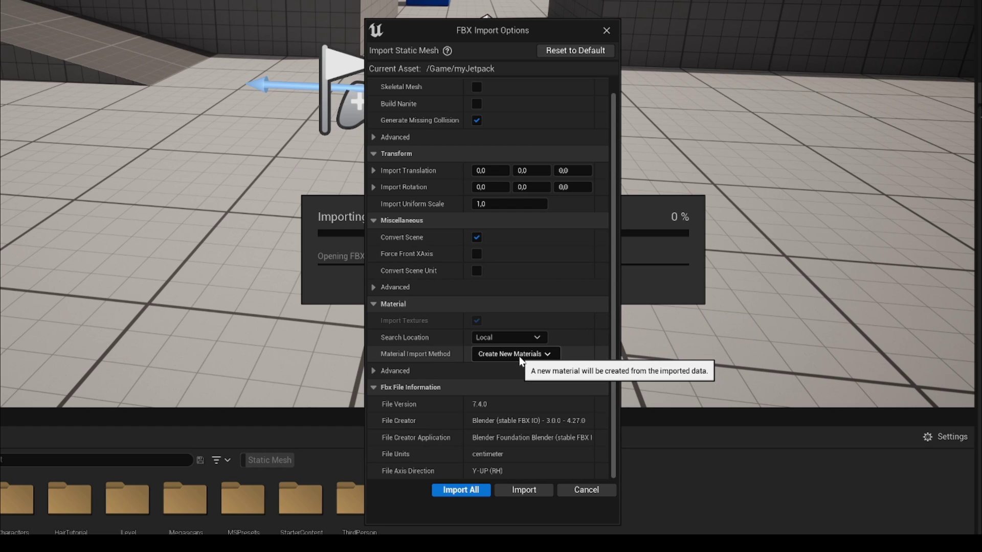
left_click(415, 371)
scroll(416, 347, "down", 2)
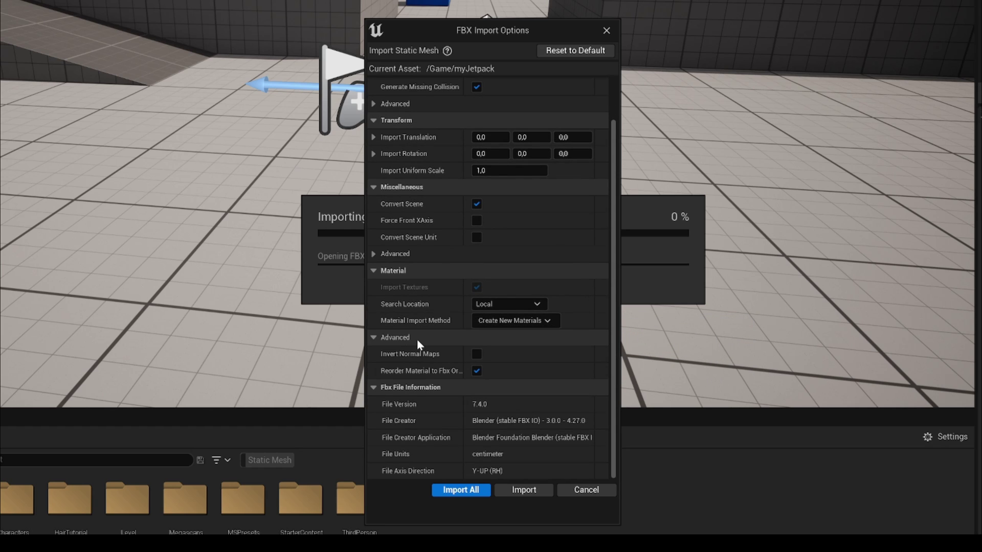
left_click(370, 338)
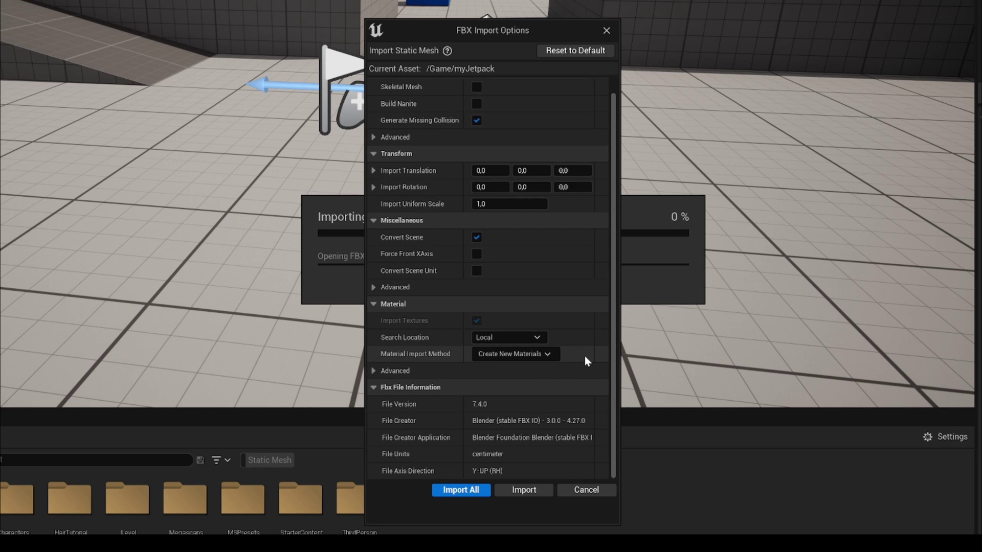
scroll(584, 356, "up", 1)
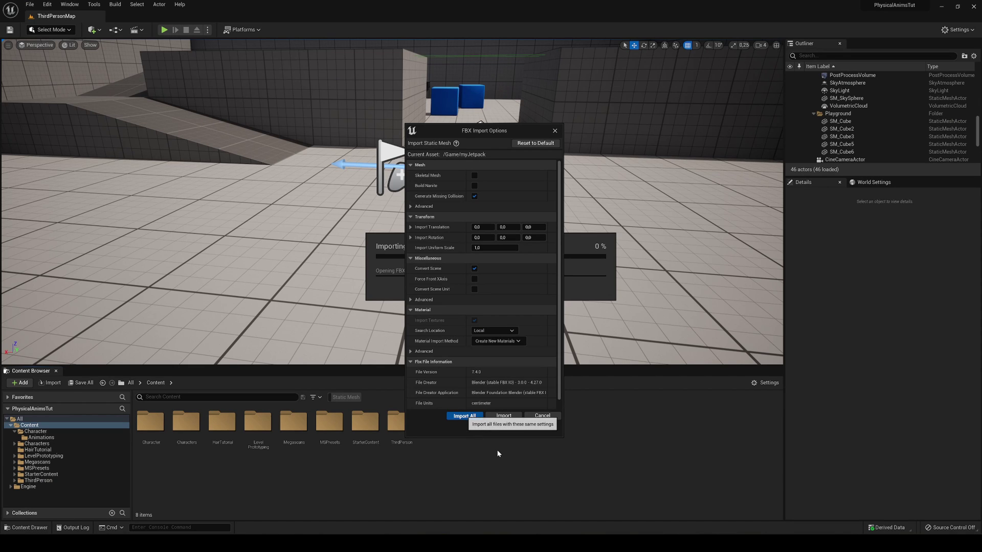
Import All for the jetpack FBX, then check the smoothing-group warning and close the Message Log.
left_click(464, 415)
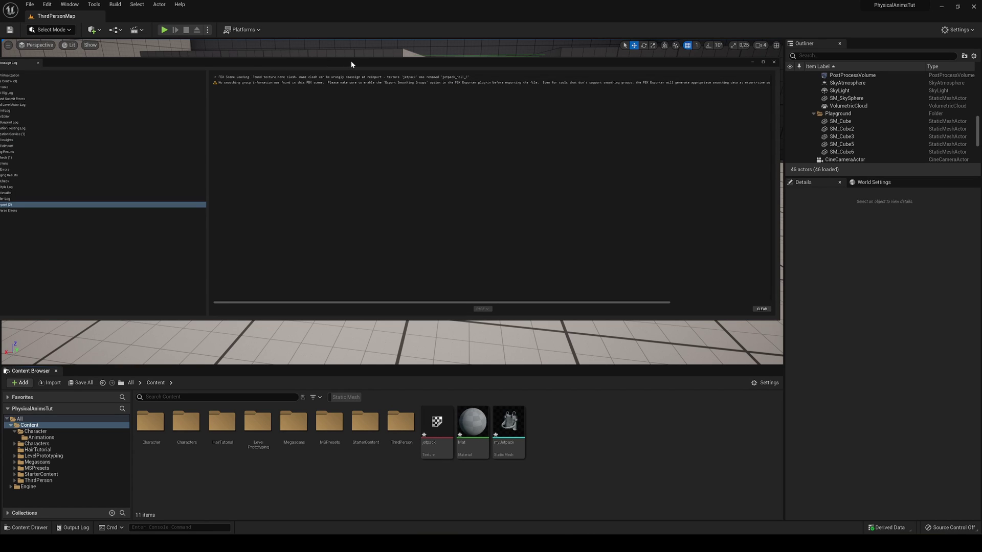
left_click_drag(351, 62, 425, 92)
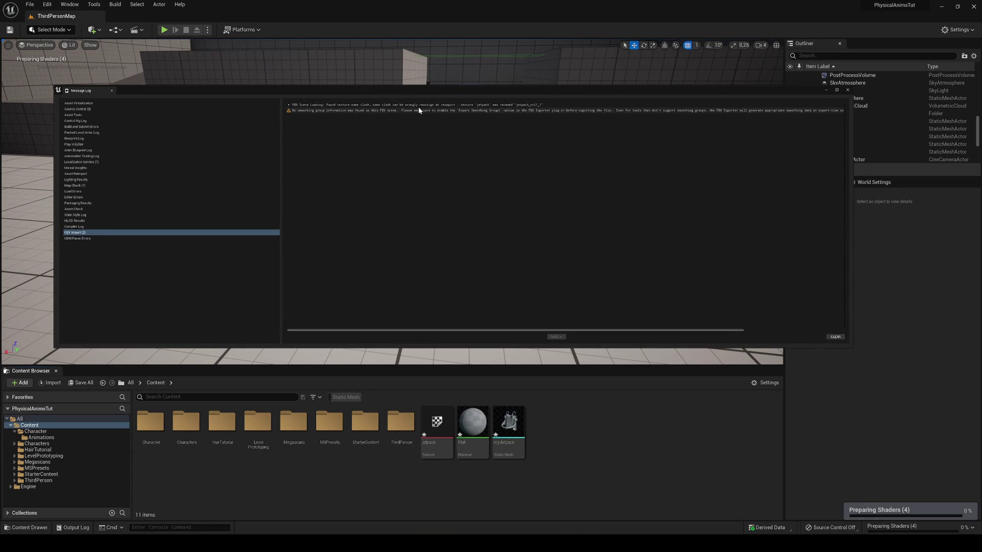
left_click(385, 115)
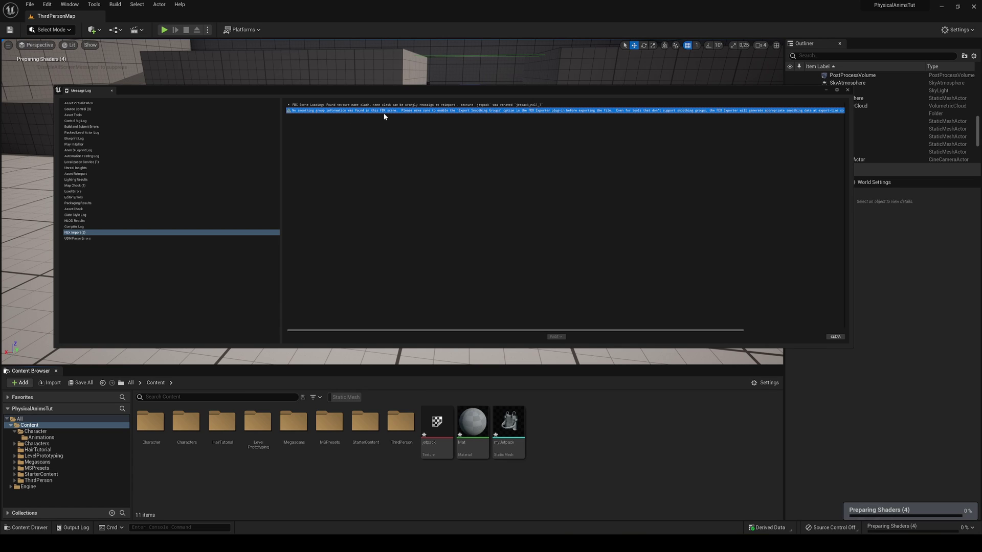
left_click(848, 90)
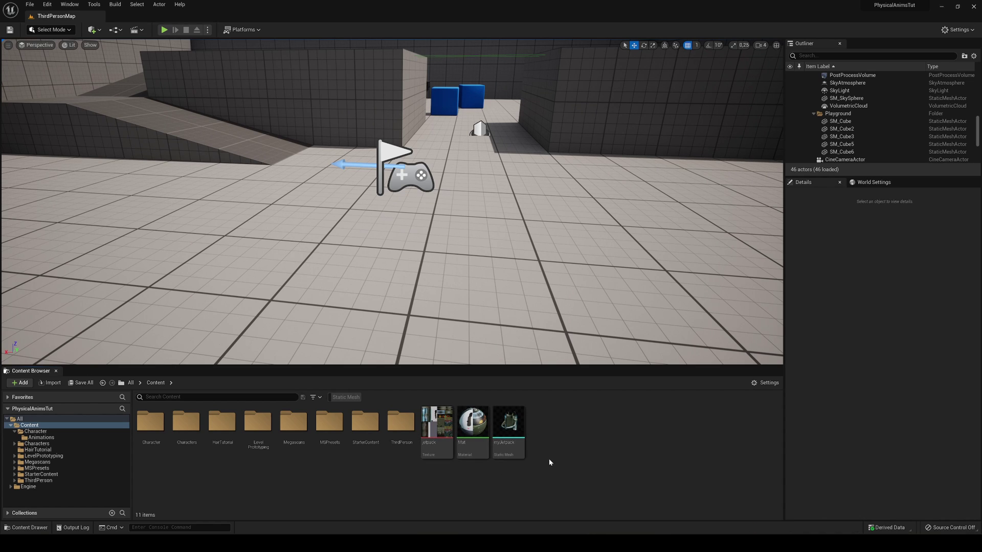
double_click(509, 424)
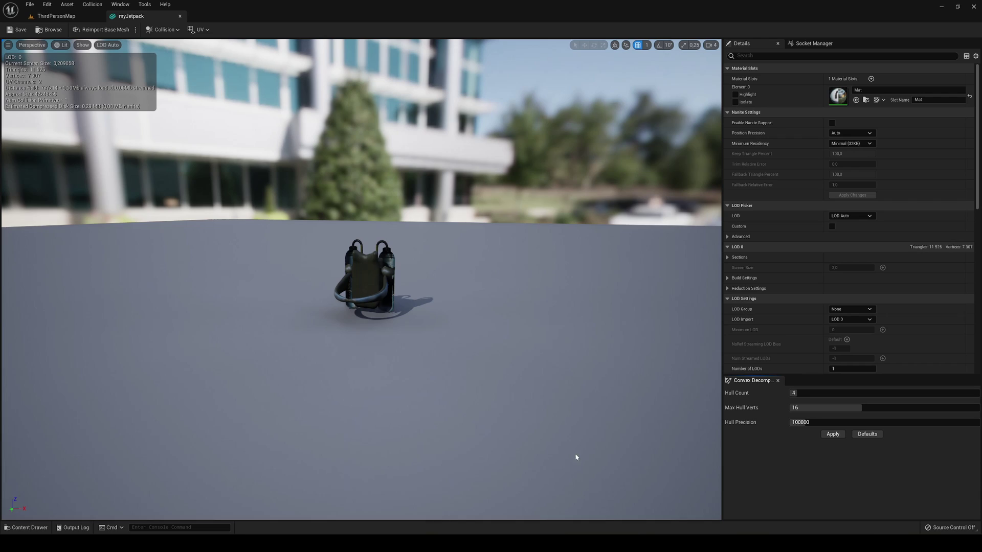
right_click_drag(575, 457, 575, 424)
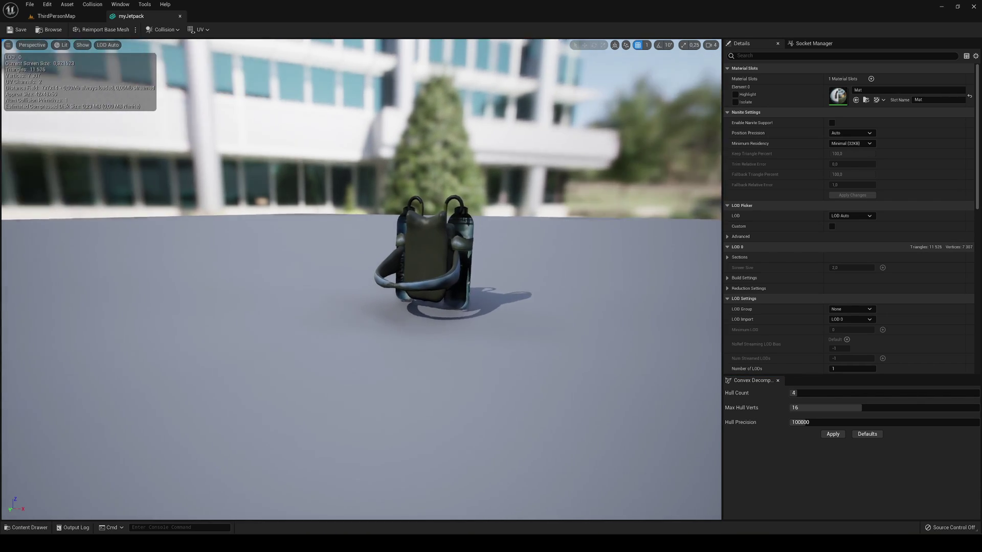
mouse_move(361, 279)
right_mouse_down()
mouse_move(332, 282)
mouse_move(353, 286)
mouse_move(358, 276)
mouse_move(338, 276)
mouse_move(368, 274)
right_mouse_up()
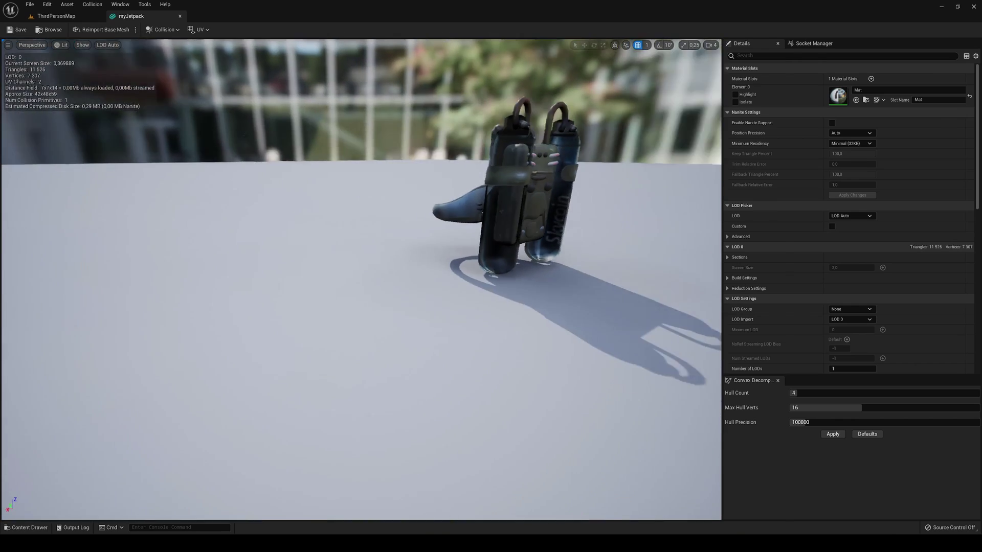
left_click(180, 15)
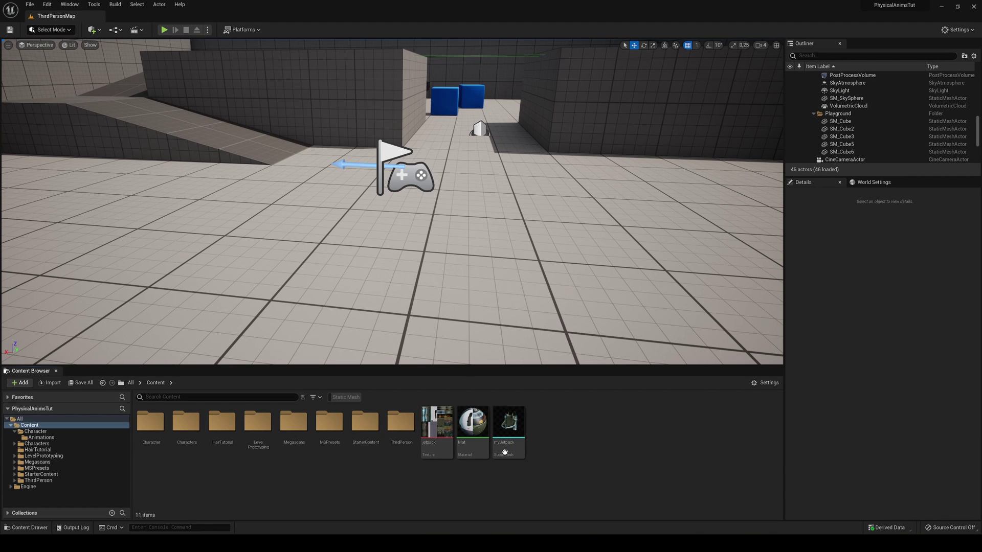
Open the Mat material and delete its old Texture Sample node.
left_click(472, 430)
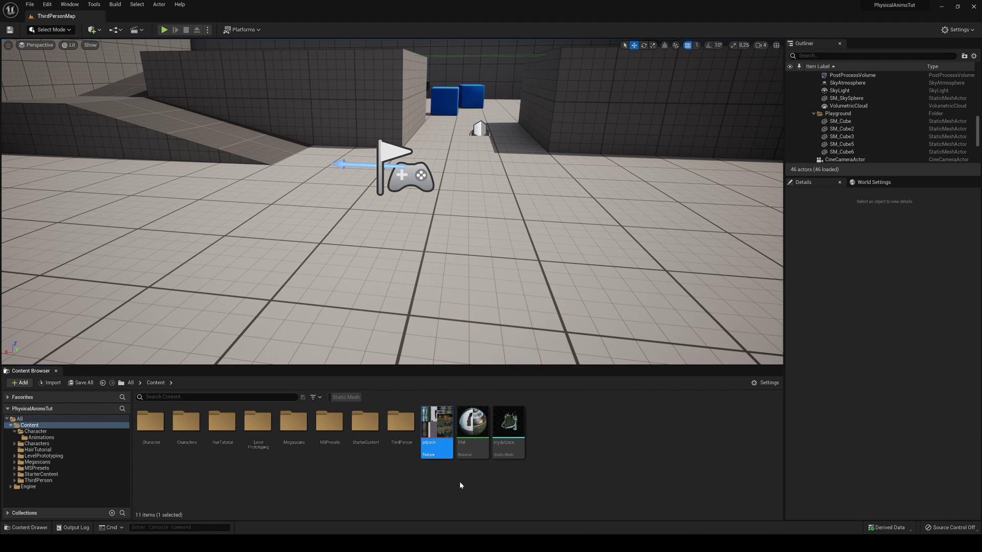
mouse_move(464, 426)
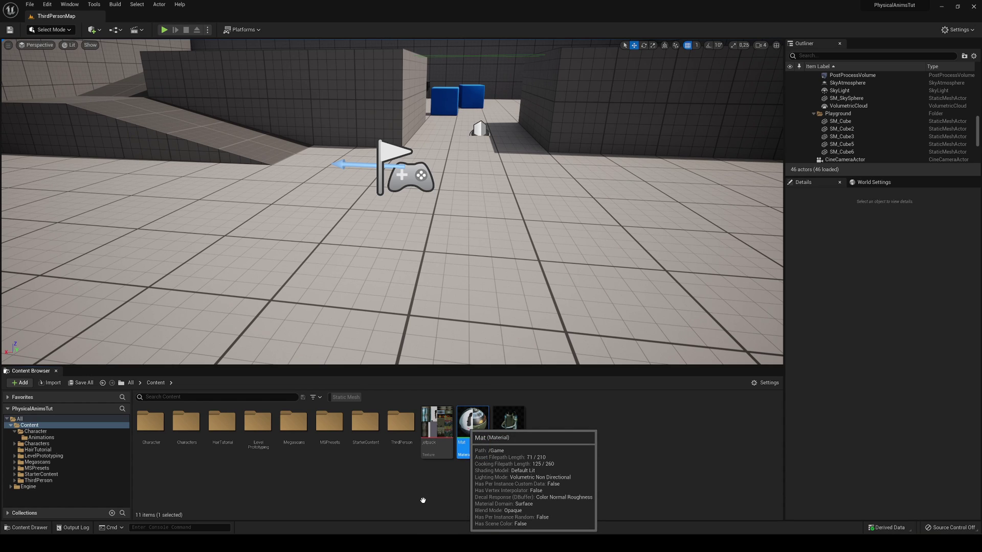
key("Return")
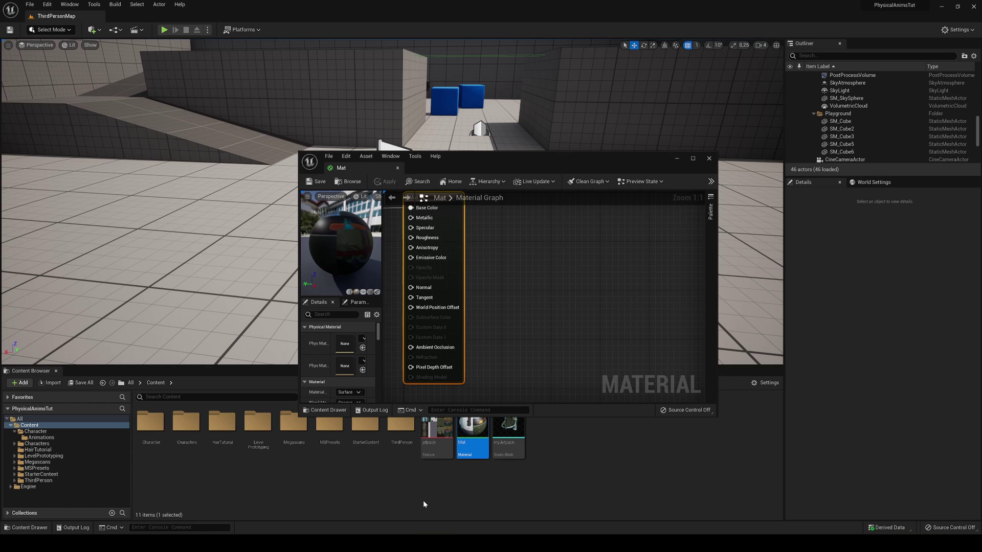
scroll(499, 363, "down", 2)
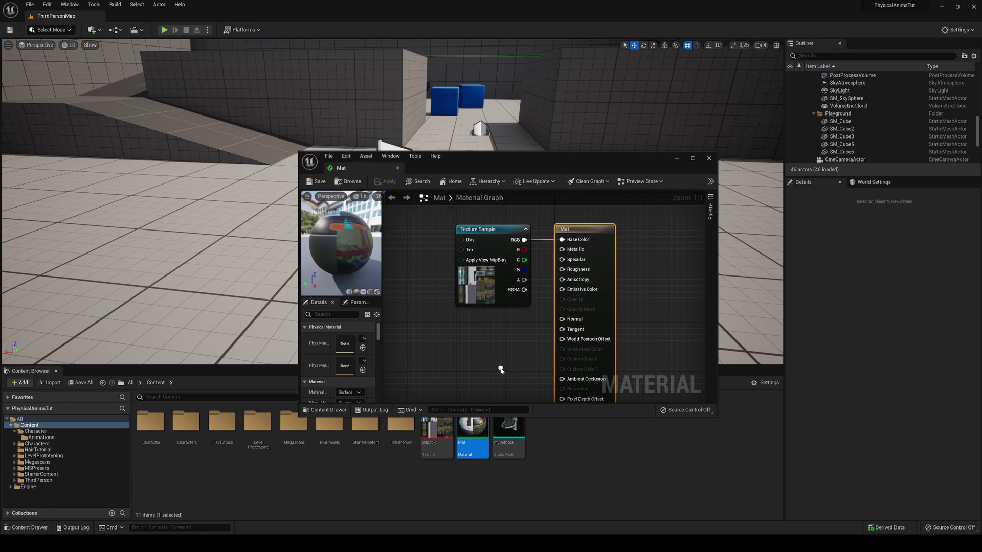
left_click(497, 251)
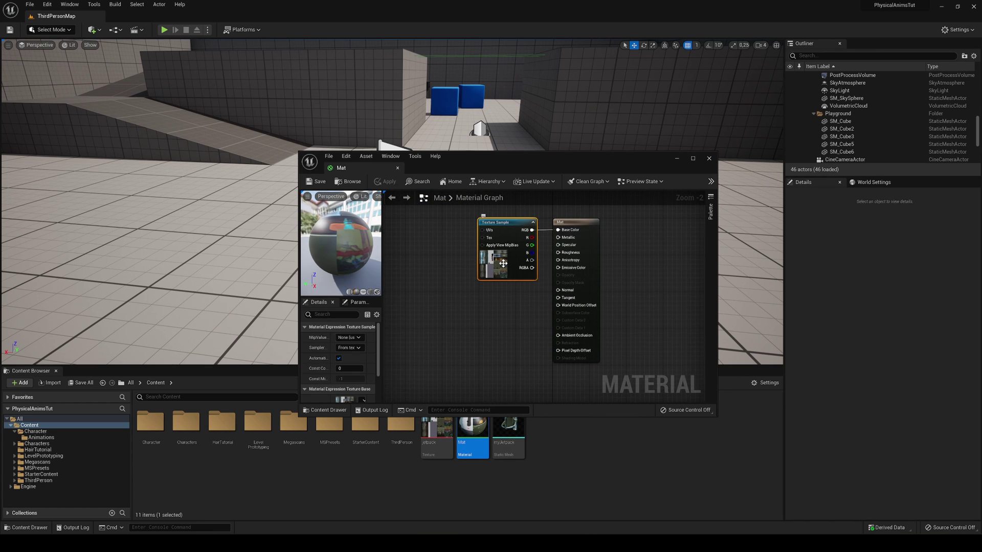
key("Delete")
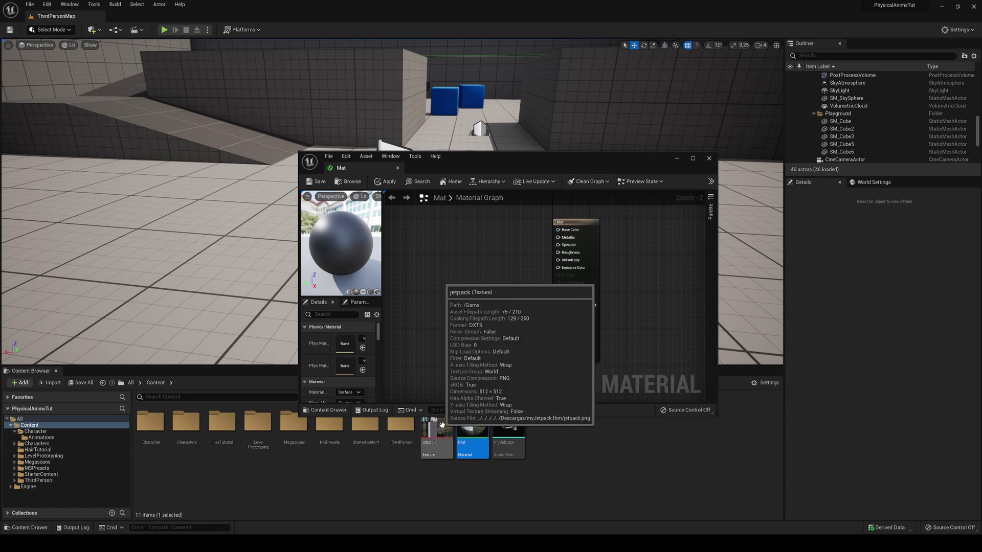
Add the jetpack texture to the graph with its RGB feeding Base Color.
left_click_drag(441, 424, 574, 230)
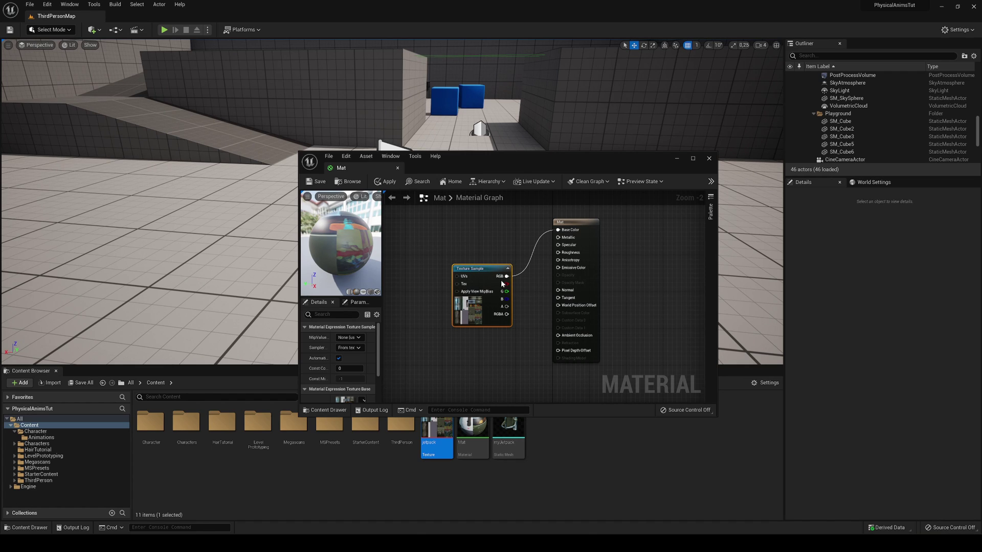
left_click_drag(476, 282, 505, 307)
left_click(503, 315)
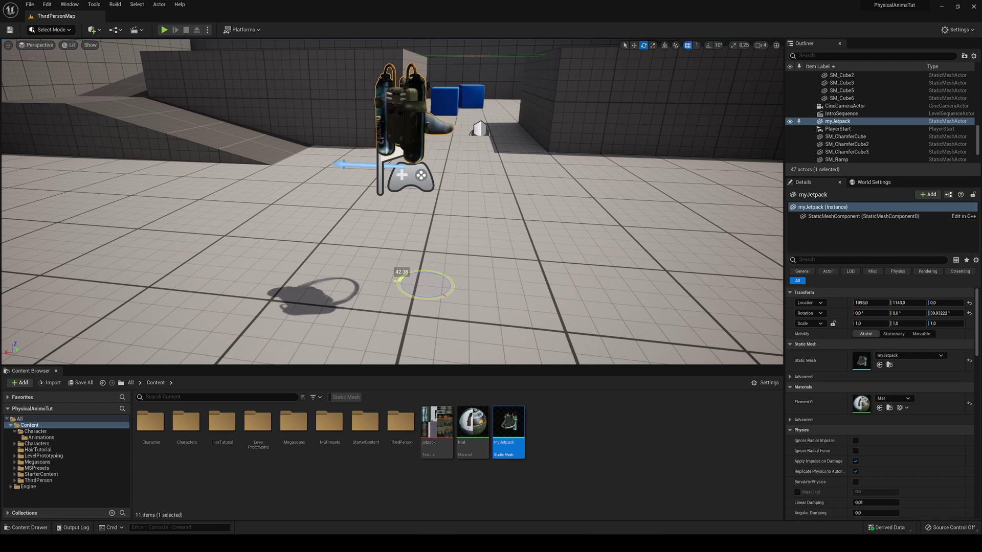
Rotate myJetpack to about -33.8° and scale it to roughly 0.96.
left_click_drag(416, 280, 490, 266)
key("r")
key("w")
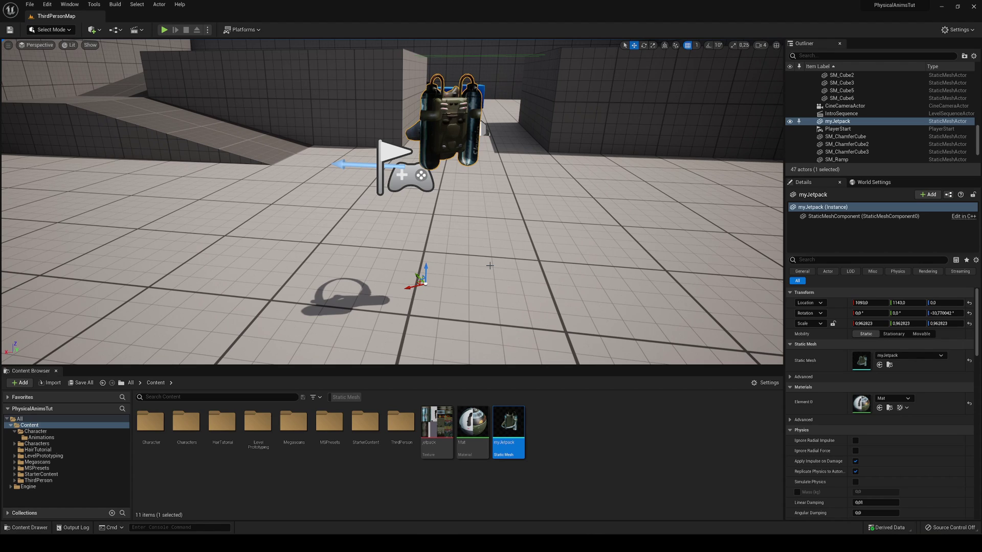